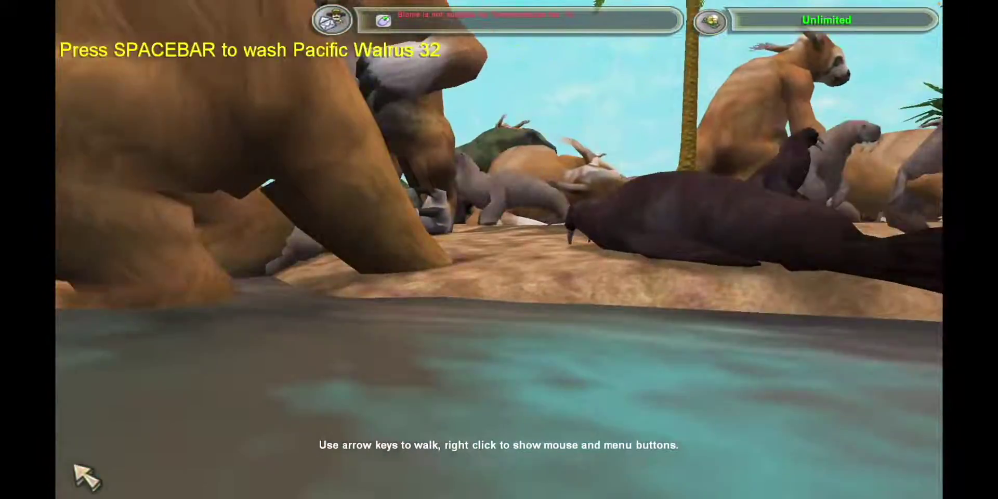
{"action": "key", "text": "Up"}
{"action": "key", "text": "Up"}
{"action": "key", "text": "Up"}
{"action": "key", "text": "Up"}
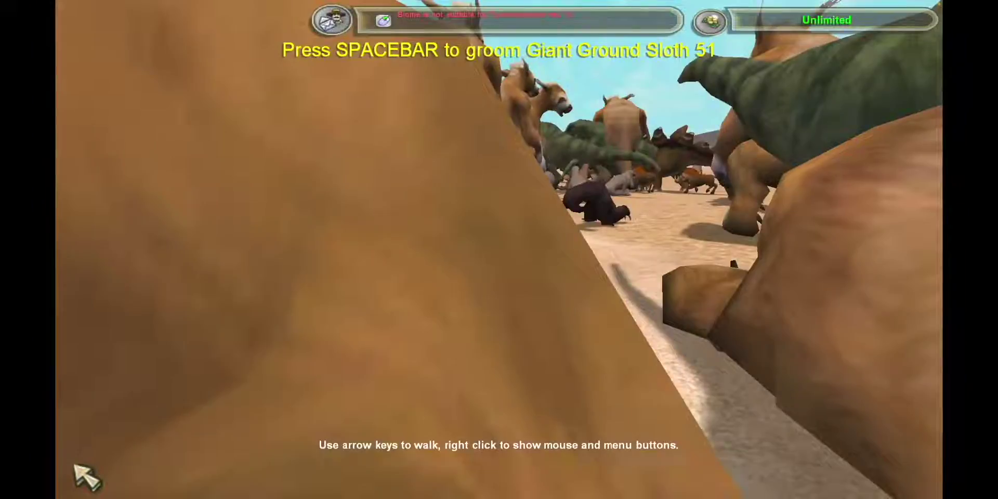
{"action": "key", "text": "Up"}
{"action": "key", "text": "Up"}
{"action": "key", "text": "Up"}
{"action": "key", "text": "Up"}
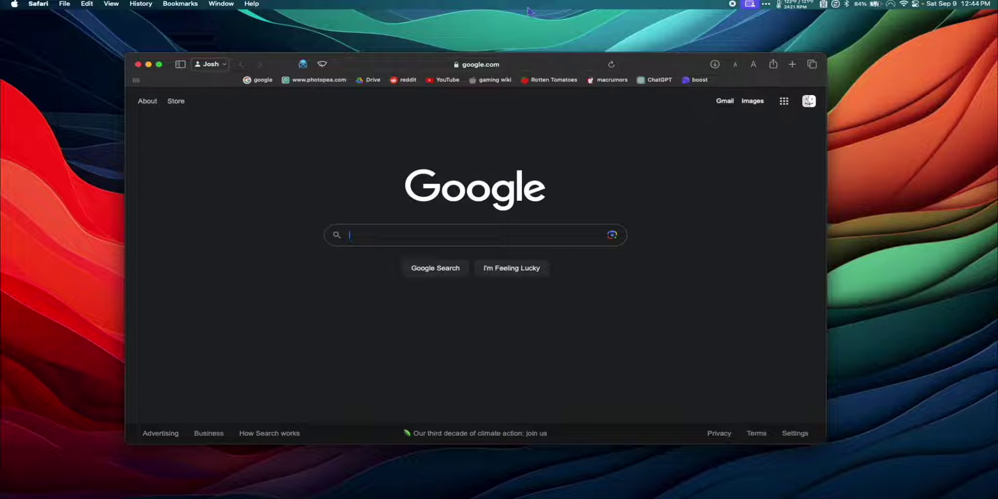
- Search Google for "parallels mac" and download the free trial of Parallels Desktop from the Parallels site
{"action": "type", "text": "parallels mac"}
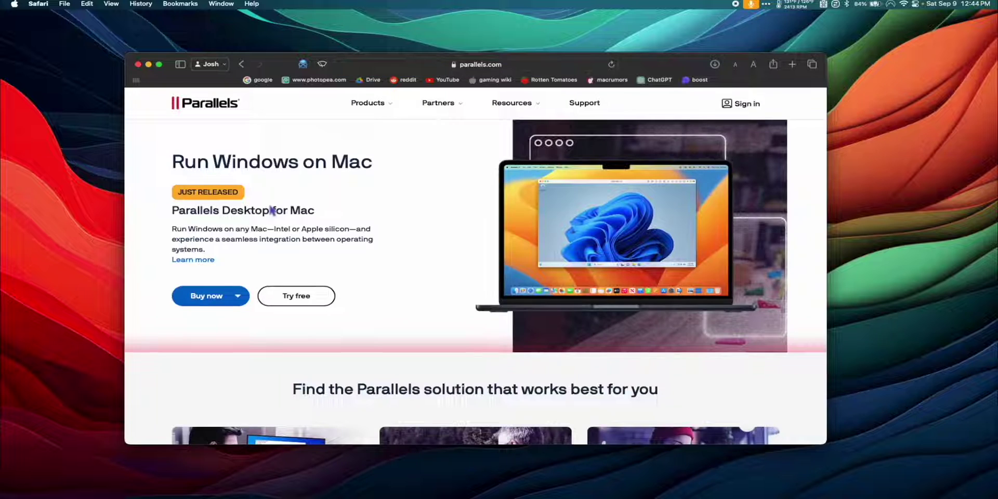
{"action": "left_click", "coordinate": [300, 302]}
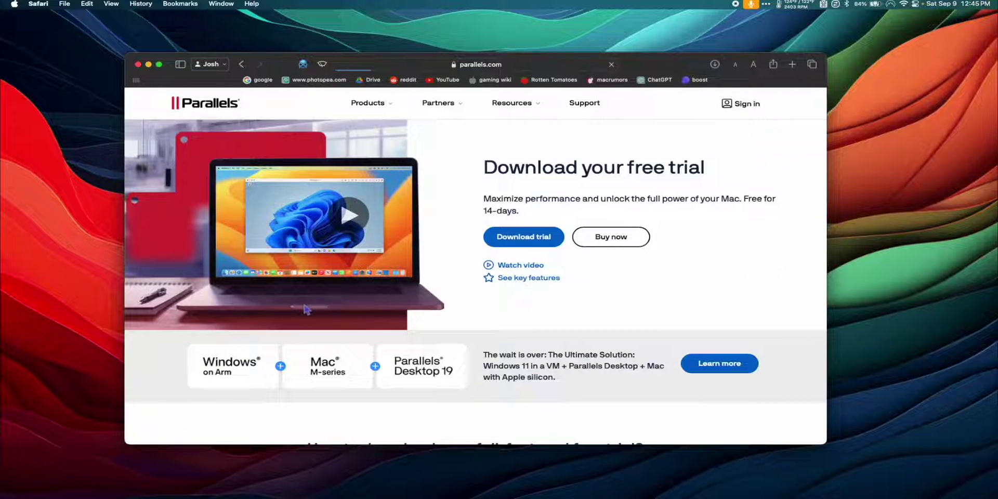
{"action": "left_click", "coordinate": [551, 243]}
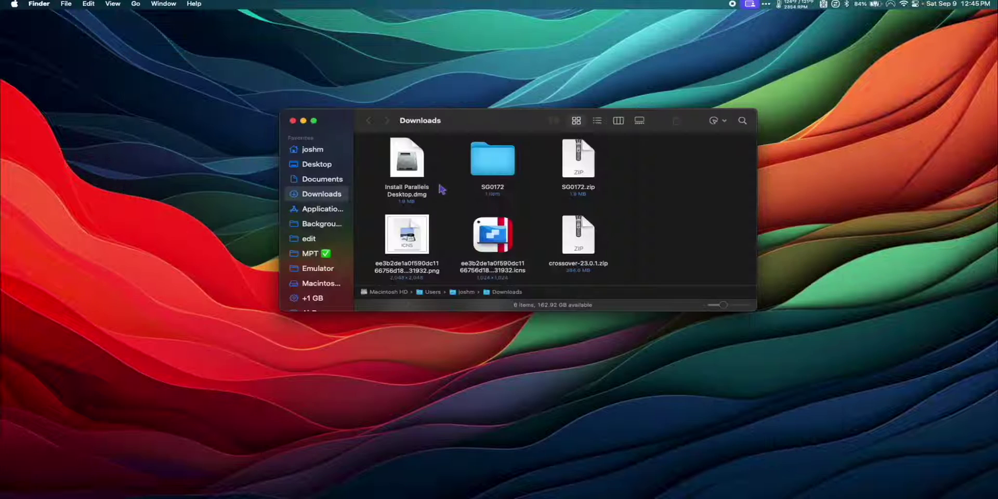
- Open Install Parallels Desktop.dmg from Downloads, run the installer and accept the license agreement
{"action": "left_click", "coordinate": [406, 193]}
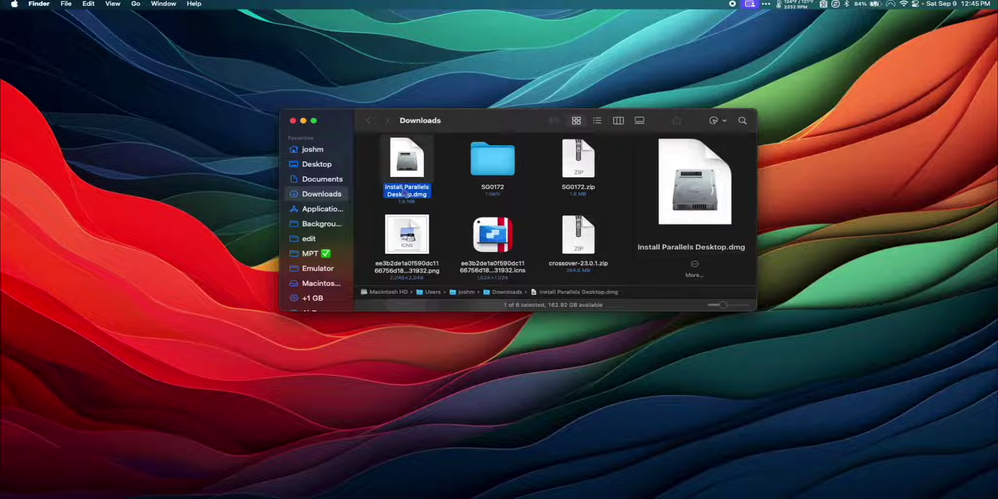
{"action": "double_click", "coordinate": [407, 194]}
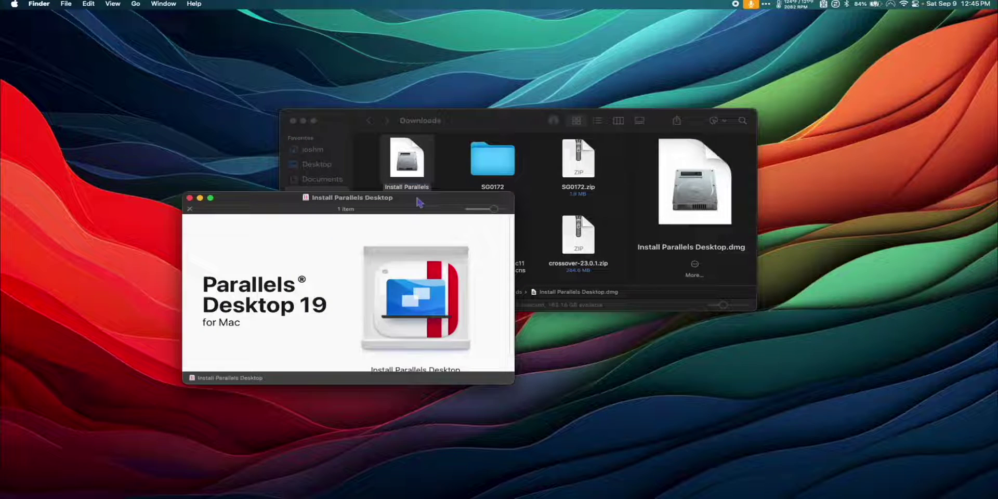
{"action": "double_click", "coordinate": [406, 303]}
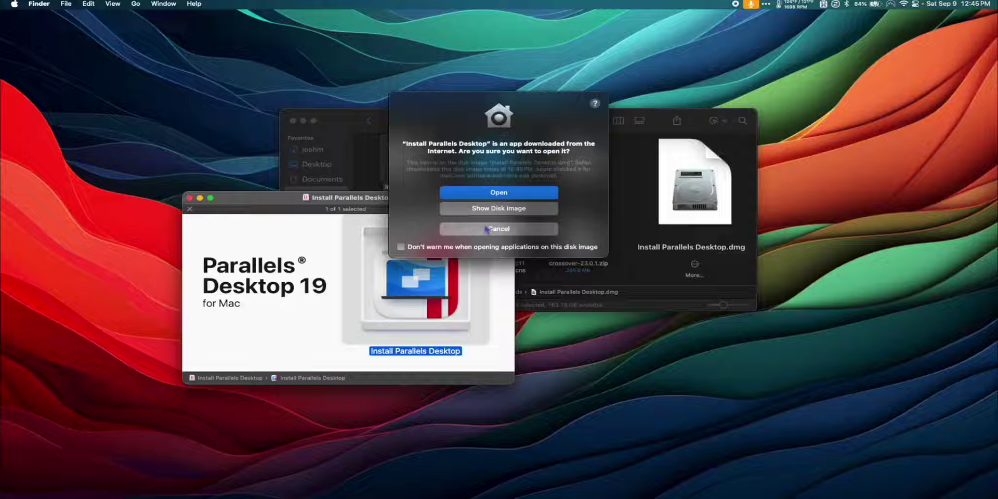
{"action": "left_click", "coordinate": [497, 193]}
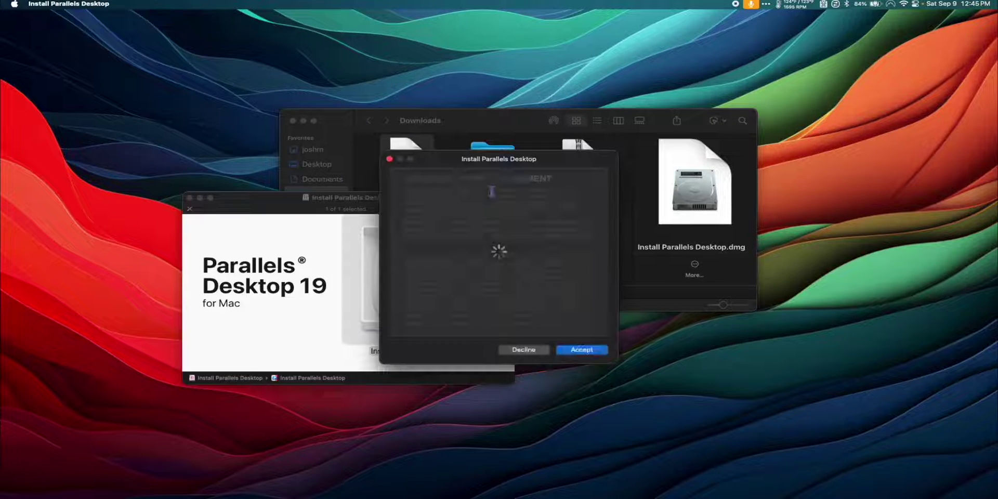
{"action": "left_click", "coordinate": [577, 350]}
{"action": "left_click", "coordinate": [575, 350]}
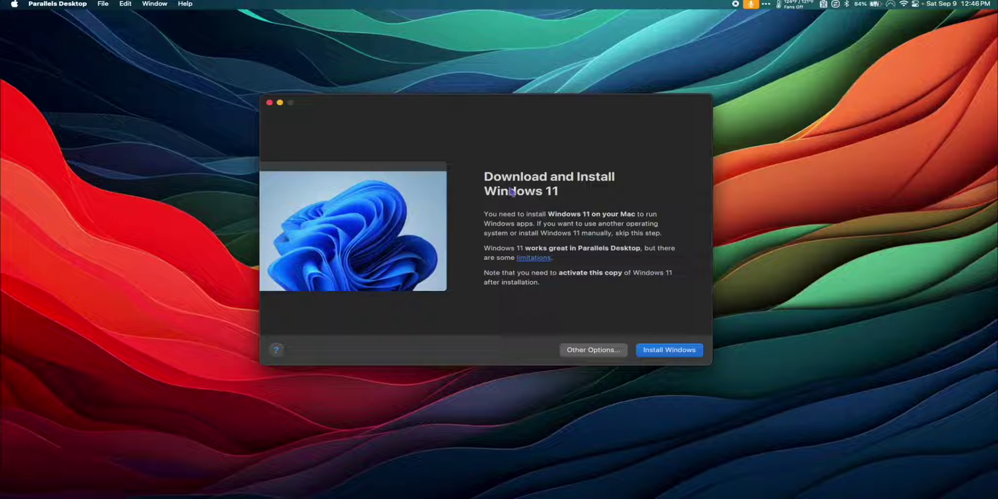
- Install Windows 11 in Parallels Desktop and dismiss the camera access notice without opening System Settings
{"action": "left_click", "coordinate": [662, 354]}
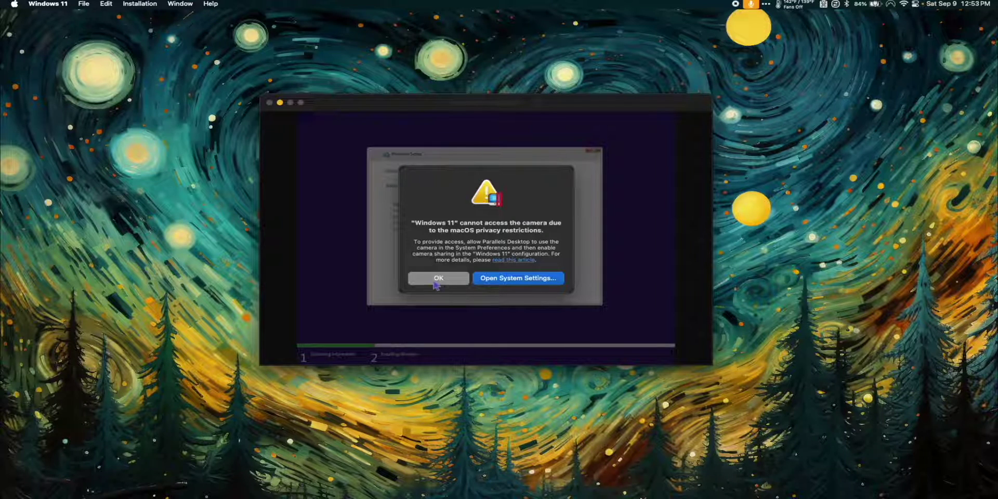
{"action": "left_click", "coordinate": [436, 283]}
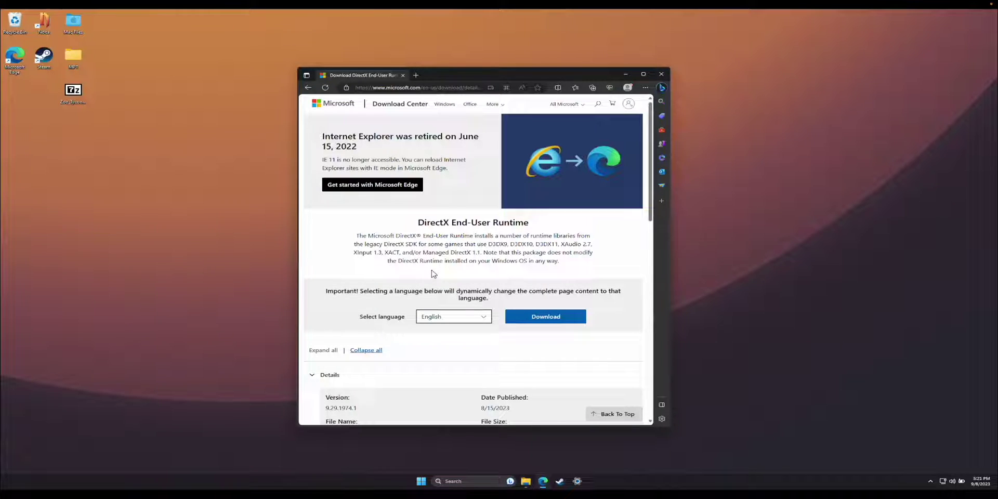
- Download the English DirectX End-User Runtime and run its setup without installing the Bing Bar
{"action": "left_click", "coordinate": [549, 315]}
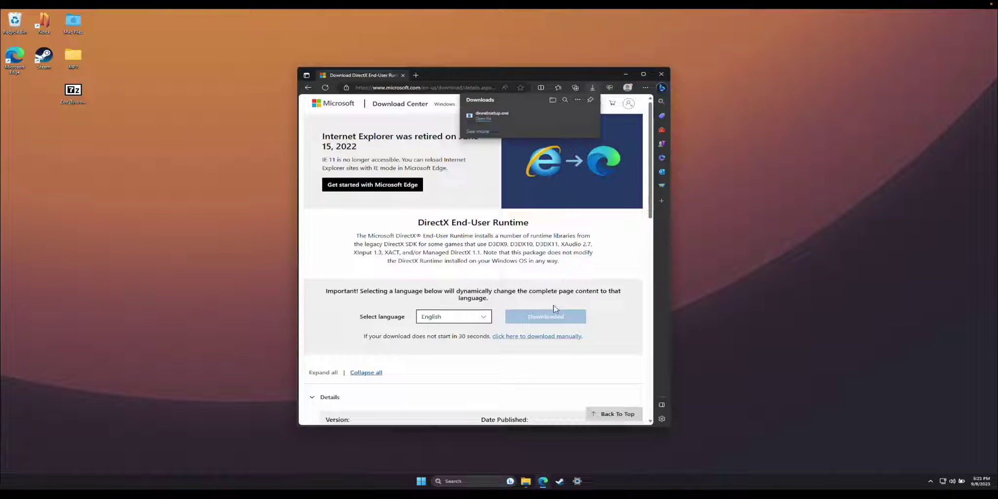
{"action": "left_click", "coordinate": [483, 119]}
{"action": "left_click", "coordinate": [195, 180]}
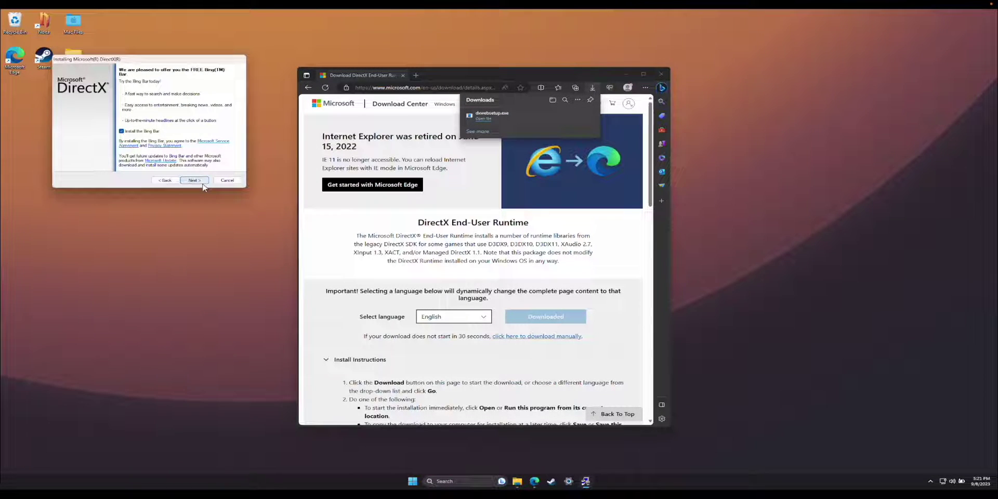
{"action": "left_click", "coordinate": [121, 132]}
{"action": "left_click", "coordinate": [194, 181]}
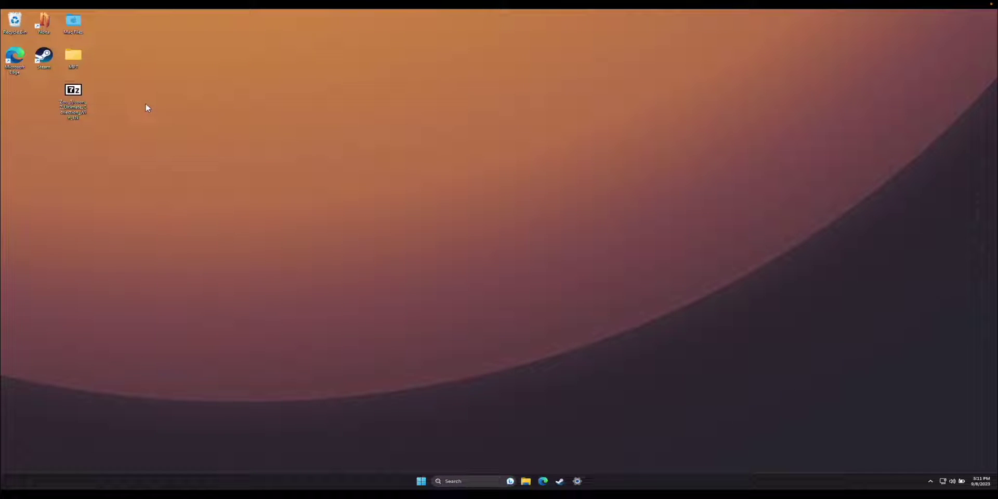
- Extract the Zoo Tycoon 2 Ultimate Collection folder from its 7z archive onto the Windows desktop
{"action": "double_click", "coordinate": [73, 111]}
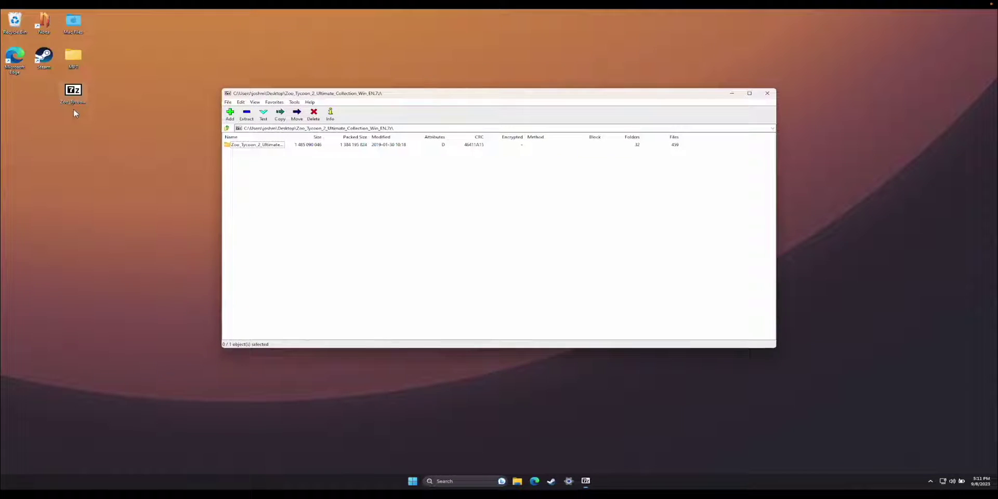
{"action": "left_click", "coordinate": [245, 147]}
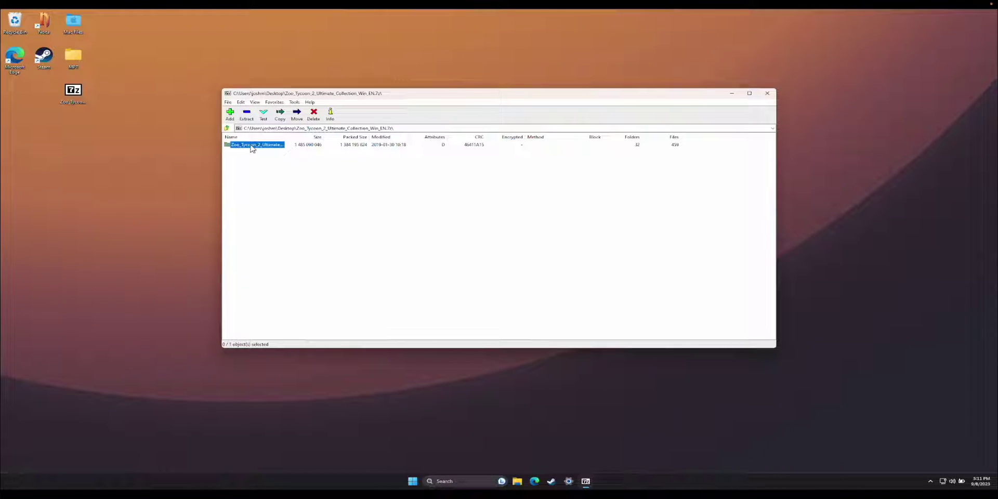
{"action": "left_click_drag", "start_coordinate": [159, 147], "coordinate": [158, 147]}
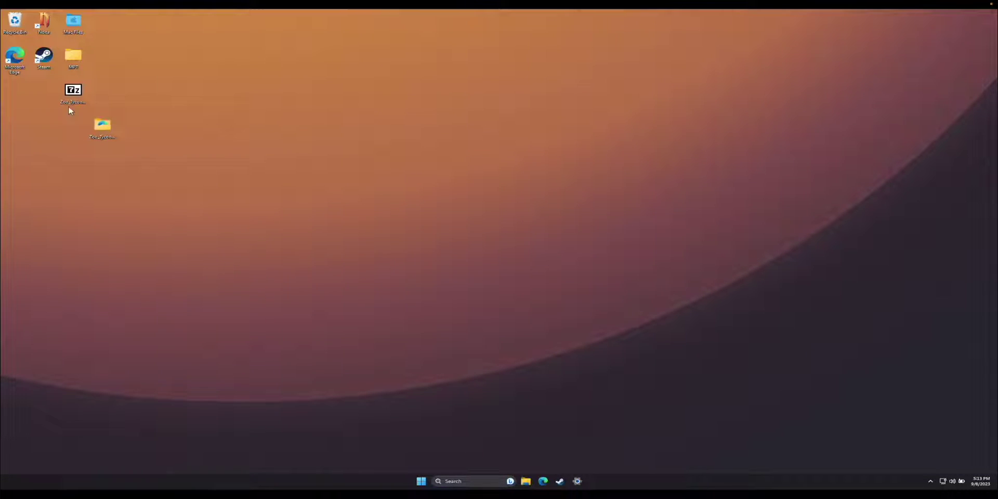
- Open the Game Files folder inside the extracted Zoo_Tycoon_2_Ultimate_Collection_EN folder and locate the zt application
{"action": "double_click", "coordinate": [104, 134]}
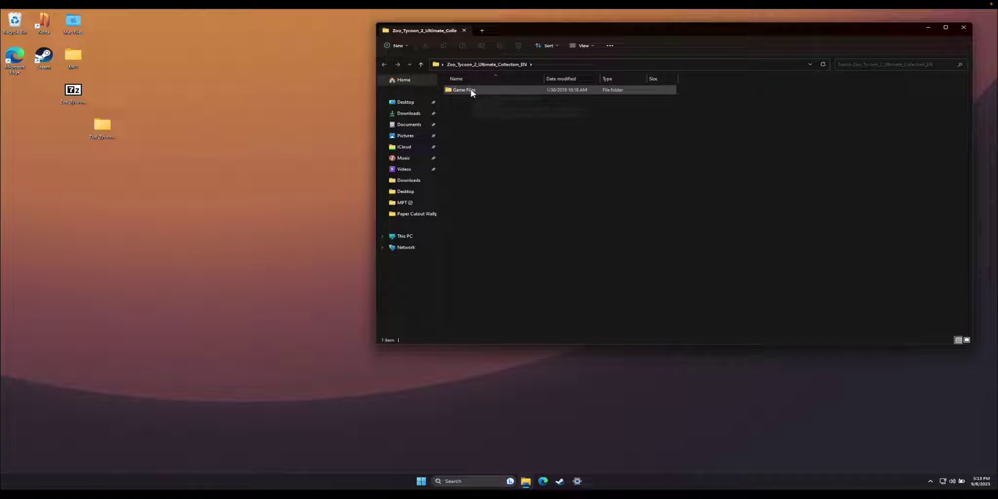
{"action": "double_click", "coordinate": [470, 89]}
{"action": "scroll", "coordinate": [481, 210], "scroll_direction": "down", "scroll_amount": 5}
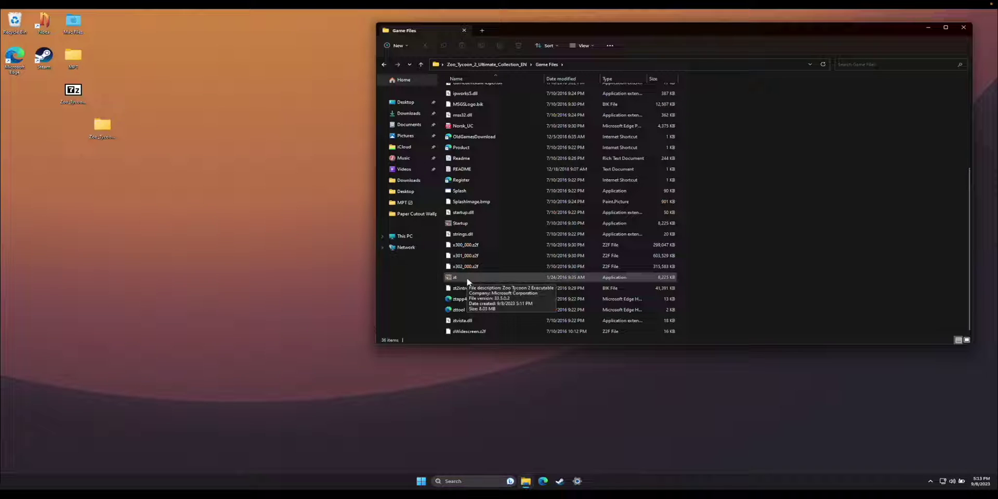
- Set the zt application to run in compatibility mode for Windows XP (Service Pack 3) and apply the change
{"action": "right_click", "coordinate": [468, 281]}
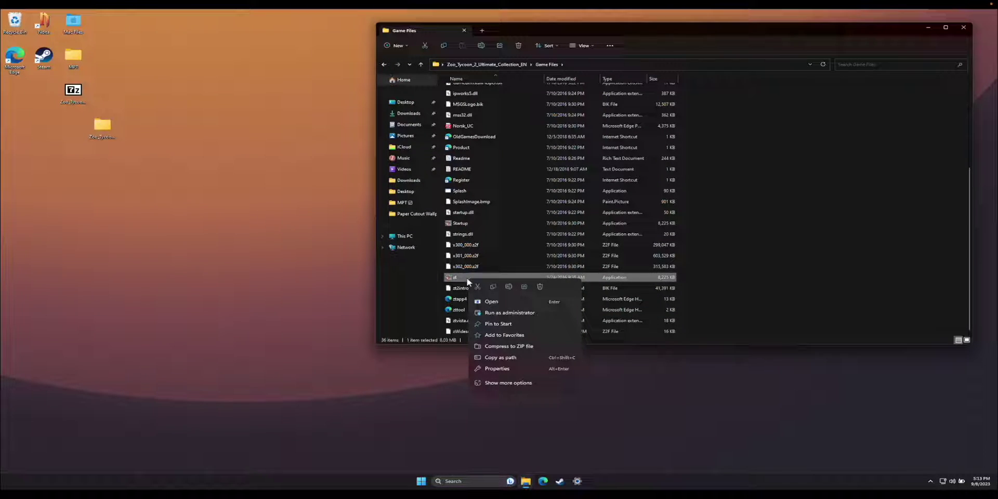
{"action": "left_click", "coordinate": [497, 369]}
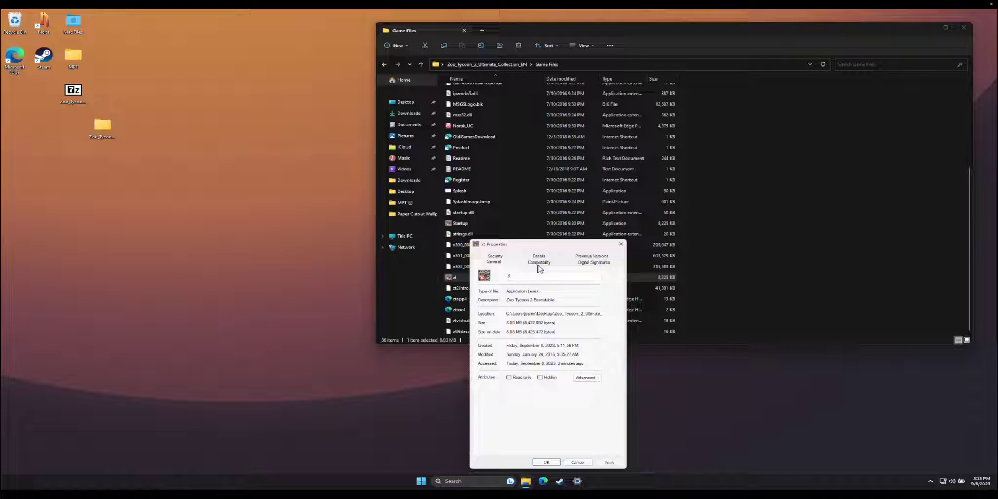
{"action": "left_click", "coordinate": [538, 263]}
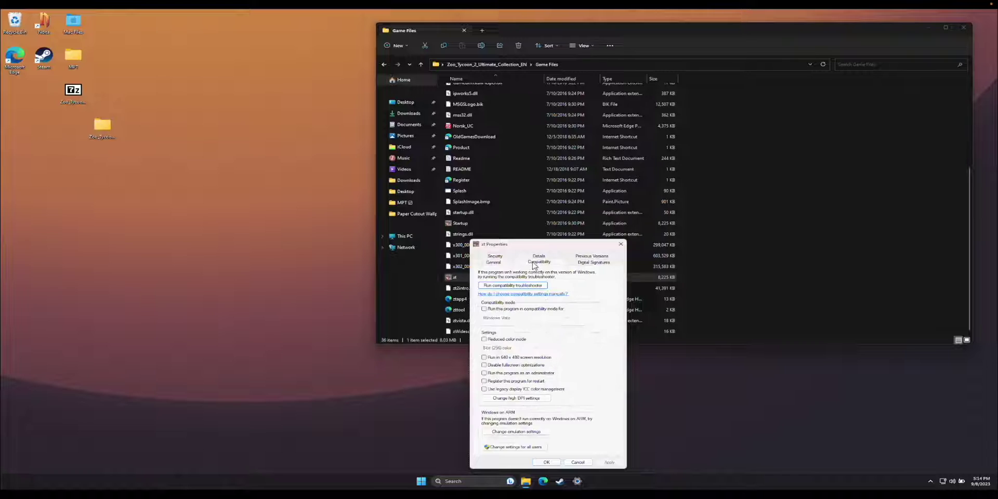
{"action": "left_click", "coordinate": [484, 310]}
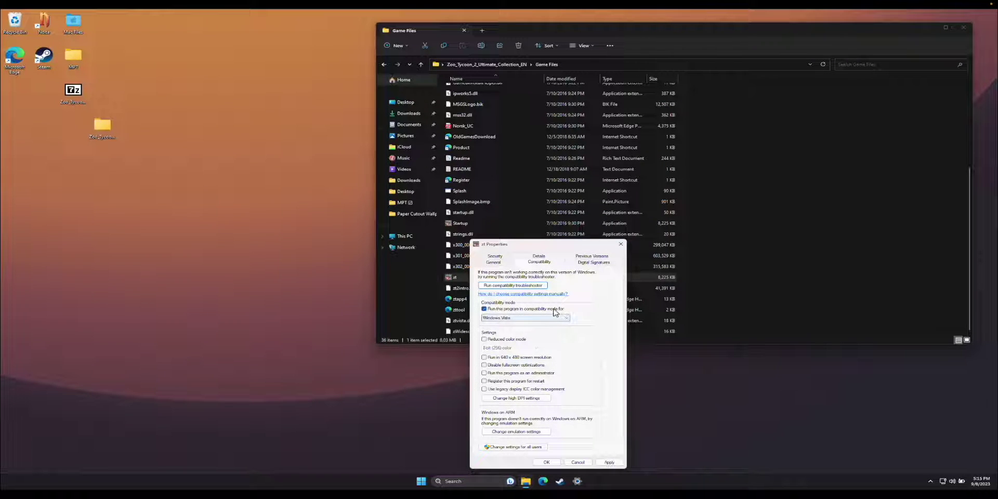
{"action": "left_click", "coordinate": [517, 319]}
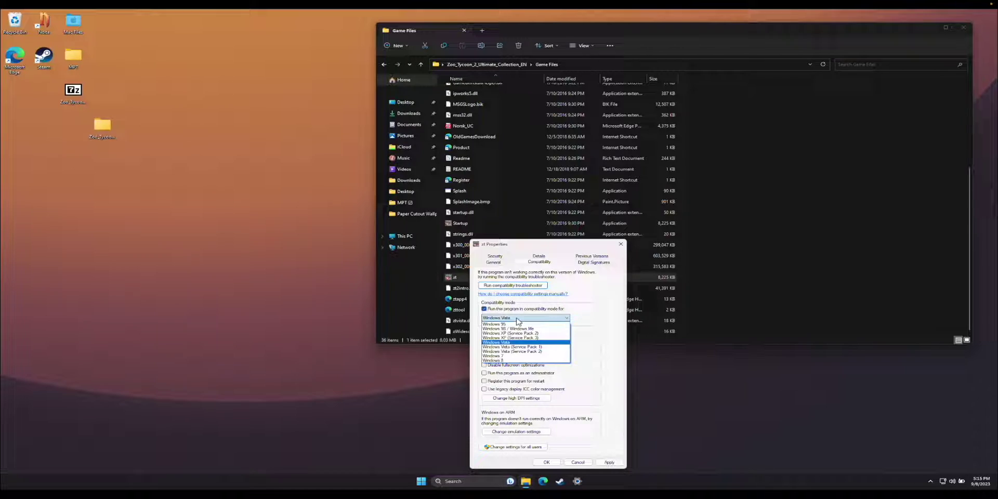
{"action": "left_click", "coordinate": [520, 339]}
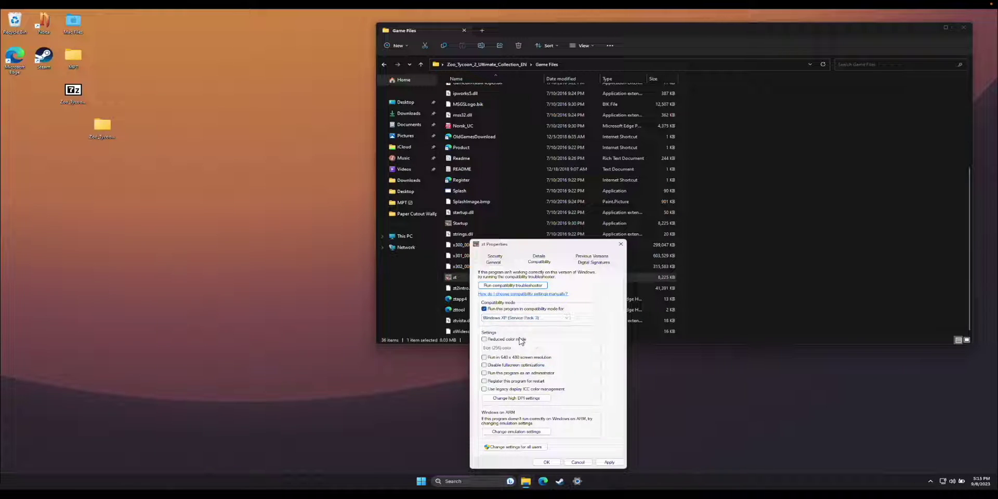
{"action": "left_click", "coordinate": [609, 462]}
{"action": "left_click", "coordinate": [546, 462]}
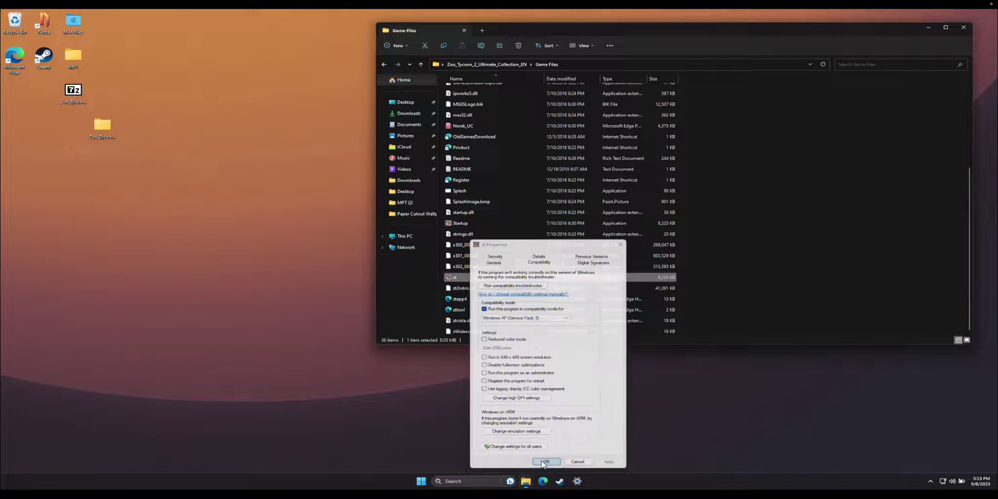
- Create a shortcut to the zt application, move it to the desktop and close the Game Files window
{"action": "right_click", "coordinate": [463, 281]}
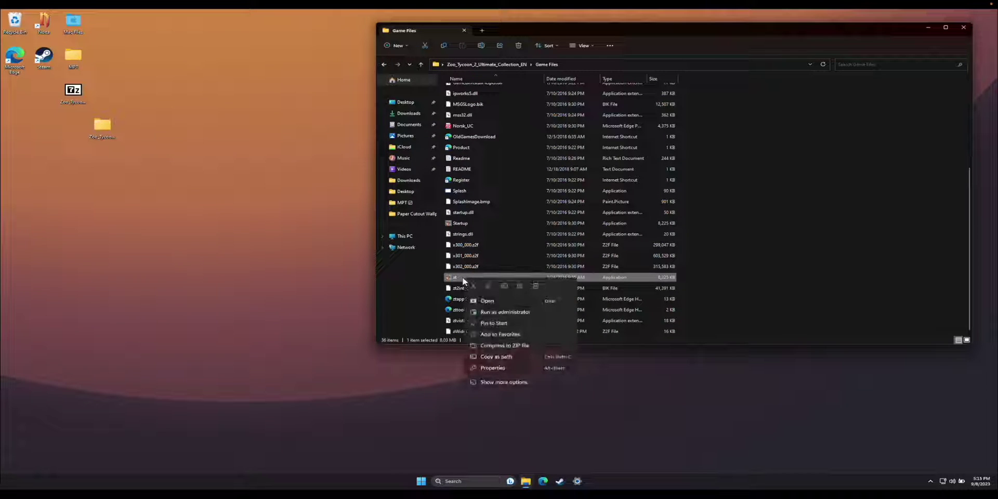
{"action": "left_click", "coordinate": [491, 382]}
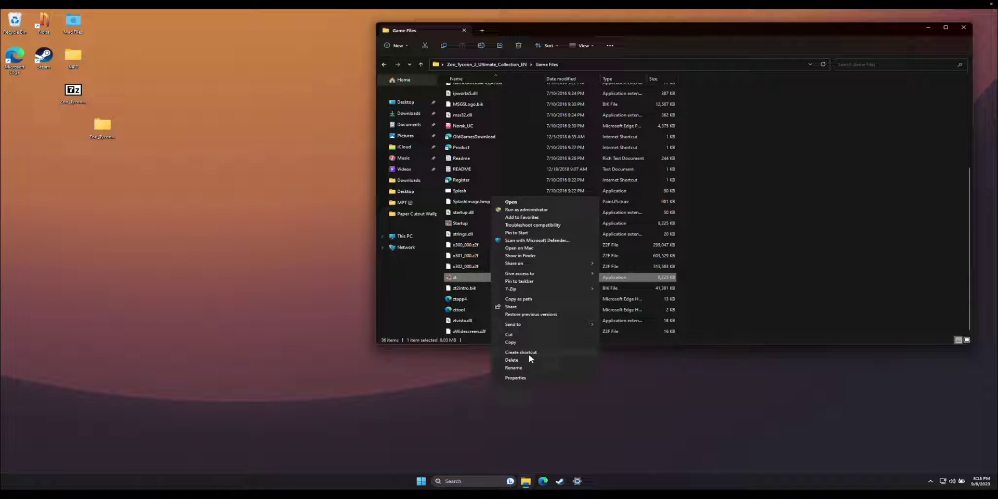
{"action": "left_click", "coordinate": [528, 353]}
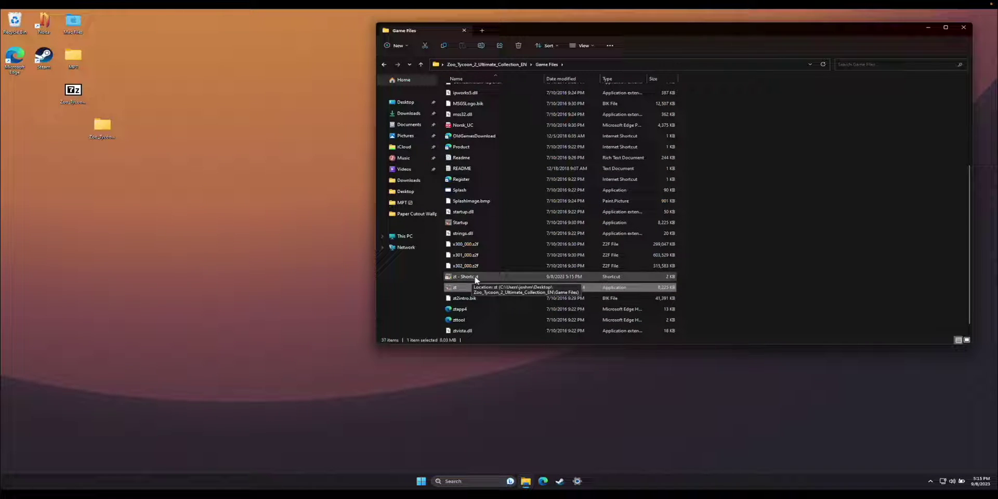
{"action": "left_click_drag", "start_coordinate": [472, 281], "coordinate": [188, 266]}
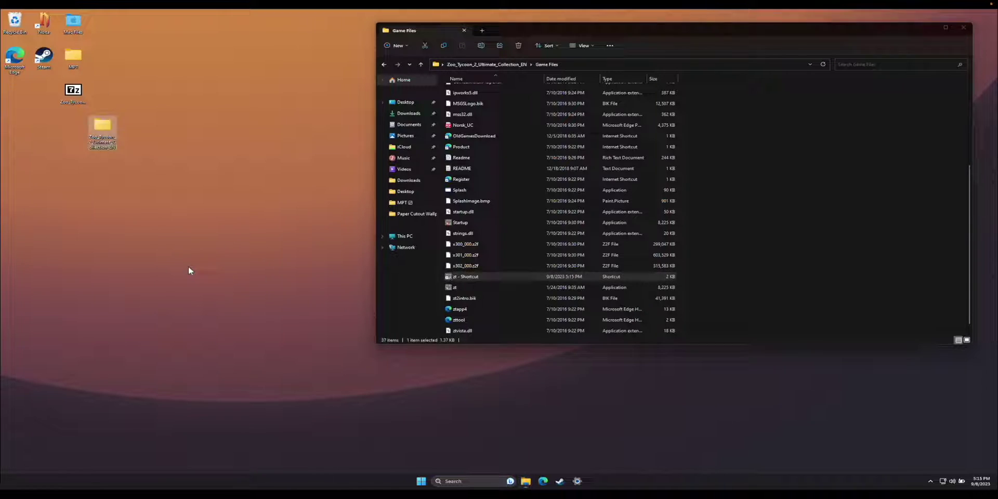
{"action": "left_click", "coordinate": [963, 28]}
- Launch the game from its desktop shortcut and allow zt.exe to make changes to the device
{"action": "double_click", "coordinate": [43, 195]}
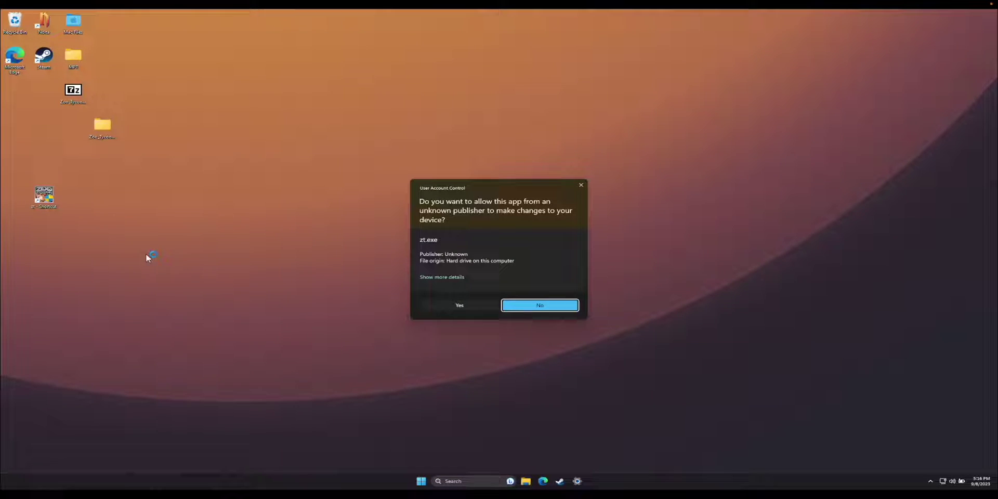
{"action": "left_click", "coordinate": [440, 308]}
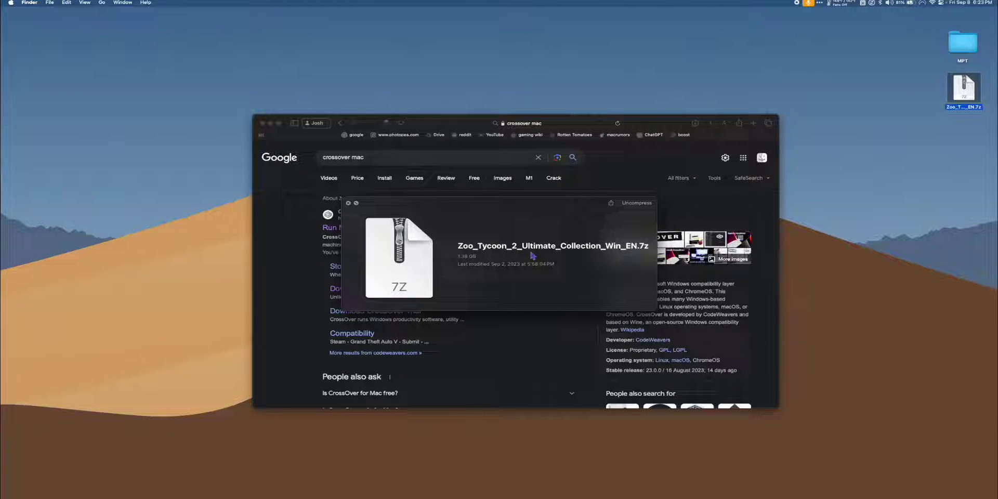
- Close the preview of the Zoo Tycoon 2 archive, switch to Safari and search Google for "crossover mac"
{"action": "key", "text": "space"}
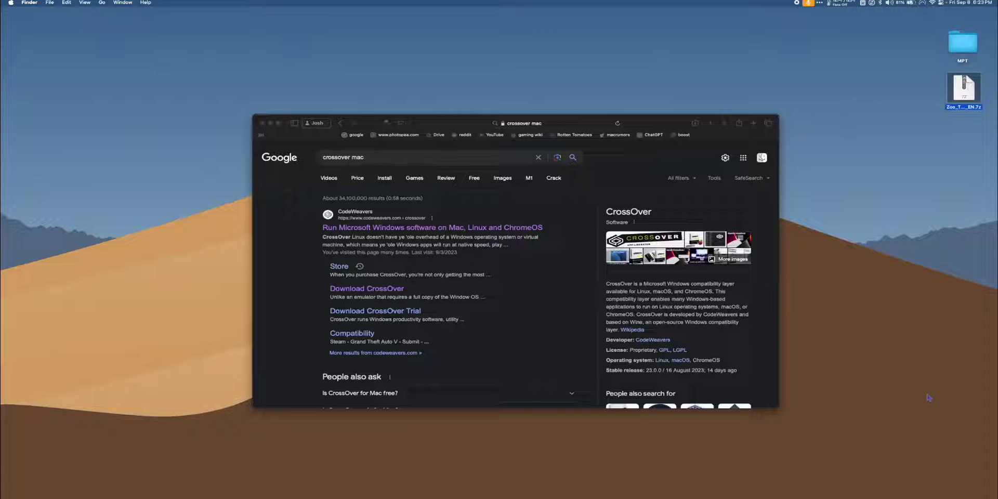
{"action": "key", "text": "super+Tab"}
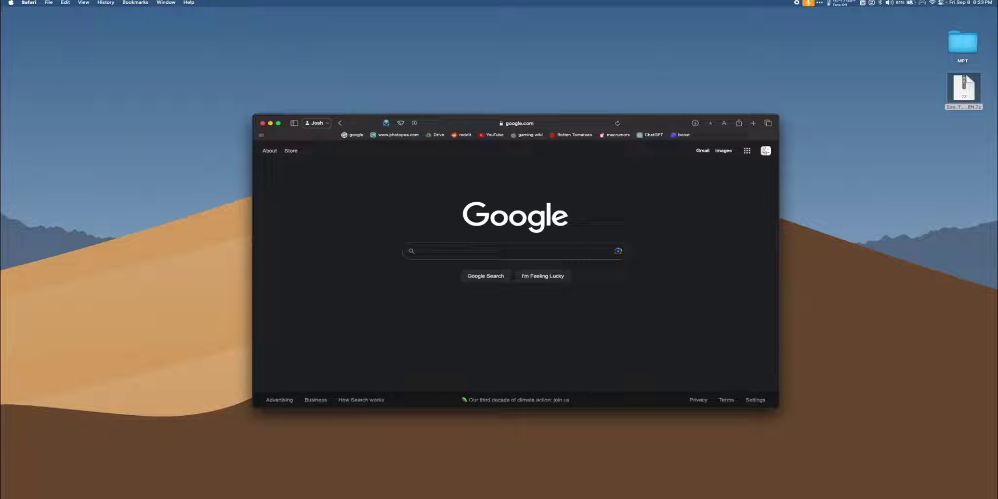
{"action": "type", "text": "crossover mac"}
{"action": "key", "text": "Return"}
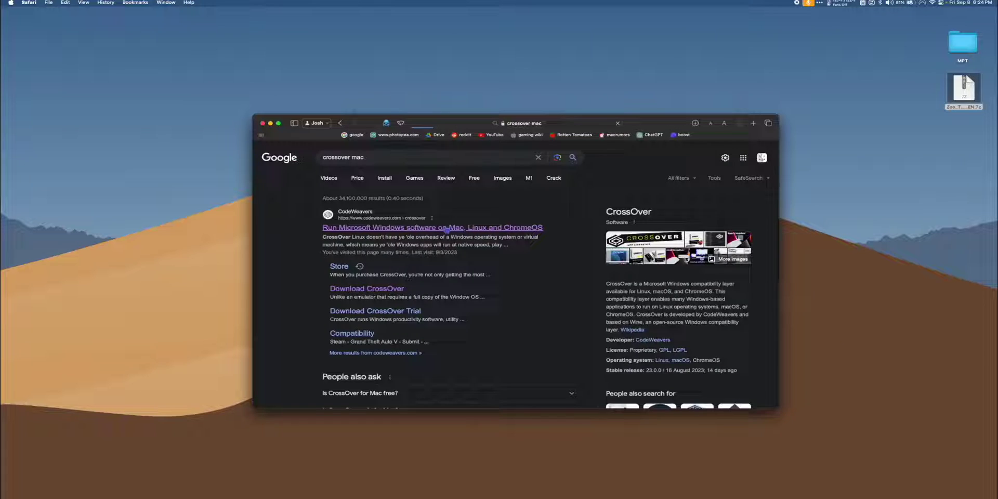
- Open the CodeWeavers page for running Windows software on Mac and download the CrossOver Mac free trial
{"action": "left_click", "coordinate": [447, 229]}
{"action": "scroll", "coordinate": [292, 343], "scroll_direction": "down", "scroll_amount": 5}
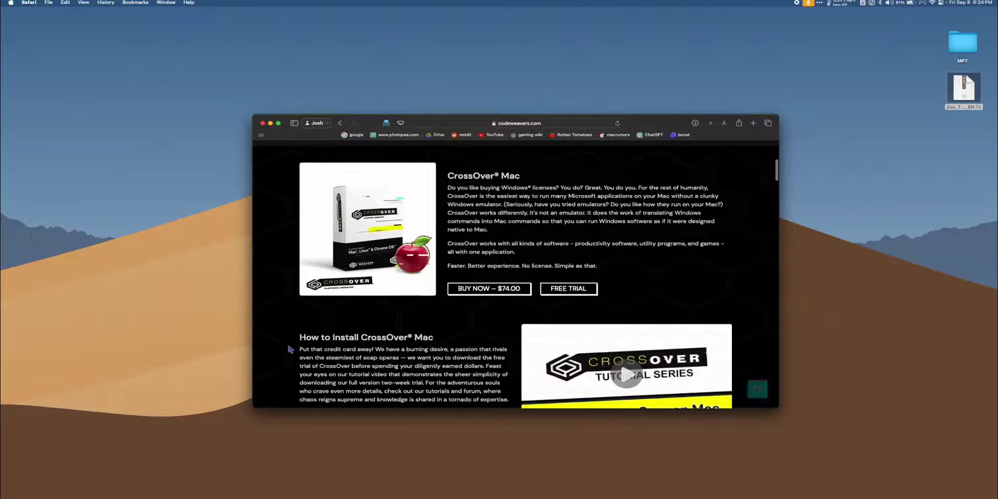
{"action": "left_click", "coordinate": [565, 288]}
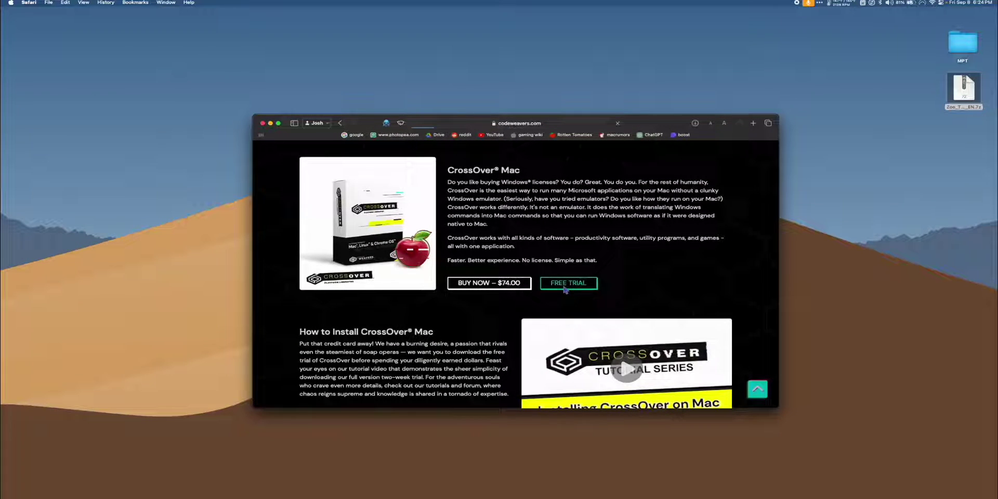
{"action": "scroll", "coordinate": [590, 364], "scroll_direction": "down", "scroll_amount": 2}
{"action": "left_click", "coordinate": [453, 313]}
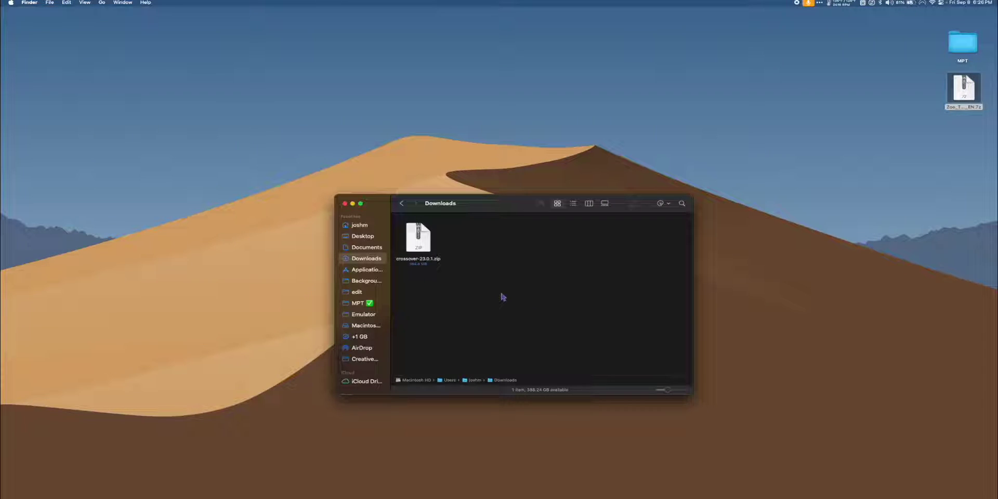
- Install CrossOver from crossover-23.0.1.zip in Downloads into the Applications folder and launch it, allowing the downloaded app to open
{"action": "double_click", "coordinate": [425, 243]}
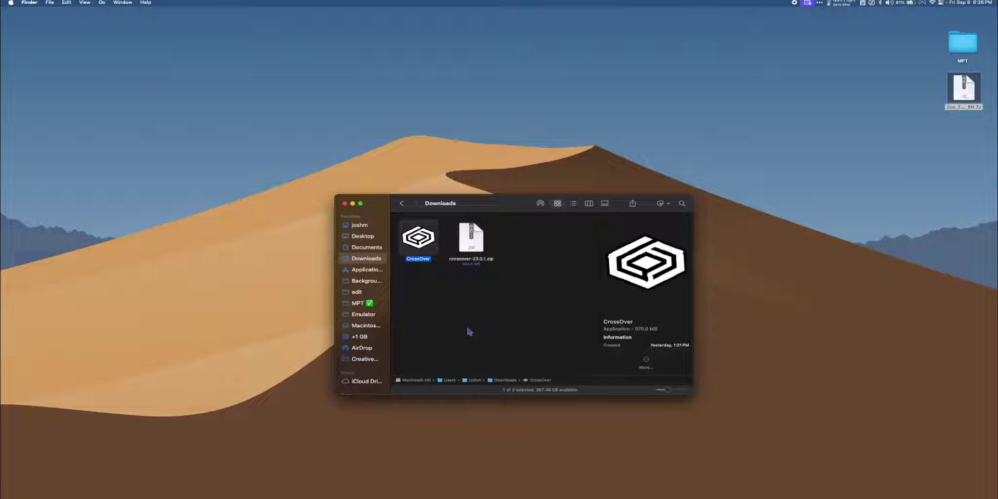
{"action": "left_click_drag", "start_coordinate": [418, 238], "coordinate": [520, 279]}
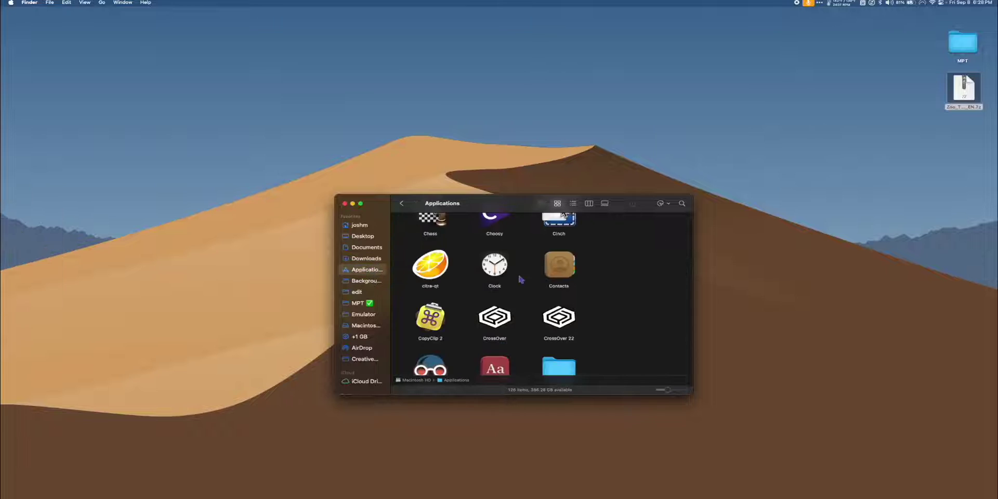
{"action": "double_click", "coordinate": [494, 319]}
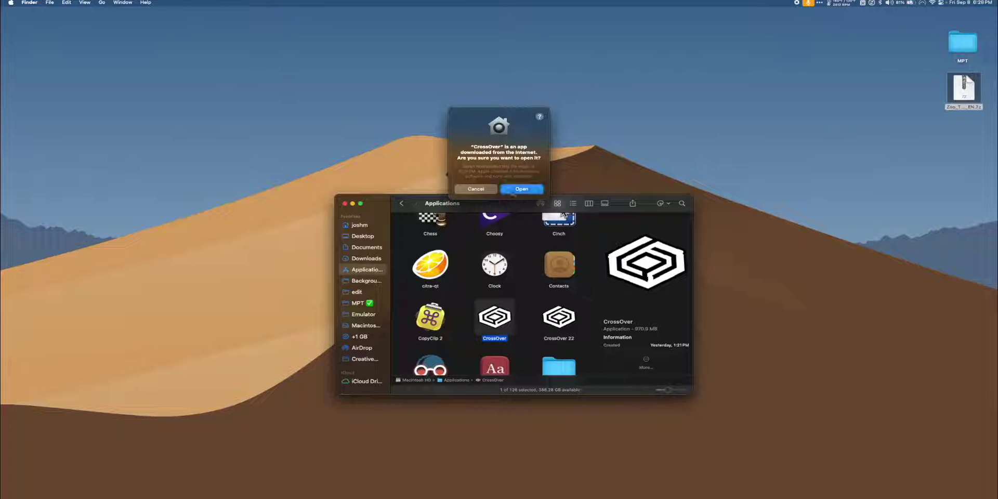
{"action": "key", "text": "Return"}
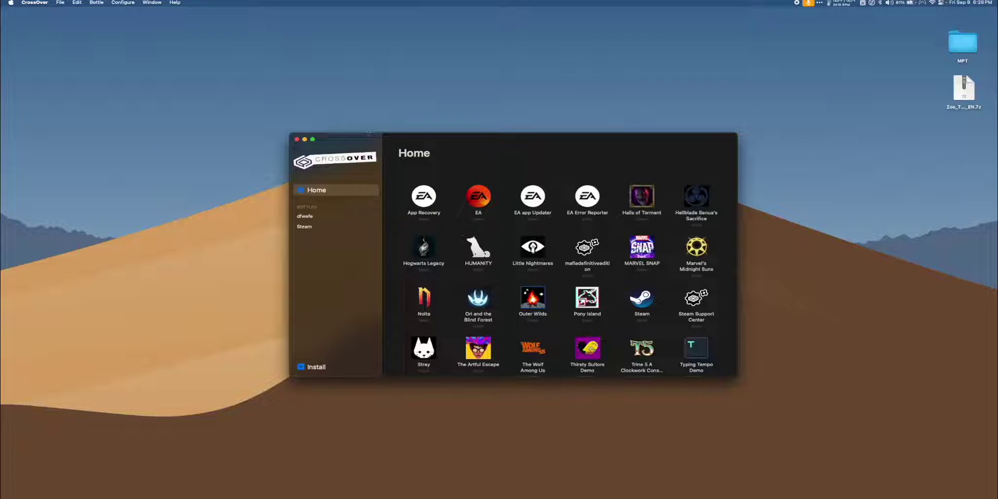
- Create a new bottle named "Zoo Tycoon 2" with the bottle type Windows 10 64-bit
{"action": "left_click", "coordinate": [96, 4]}
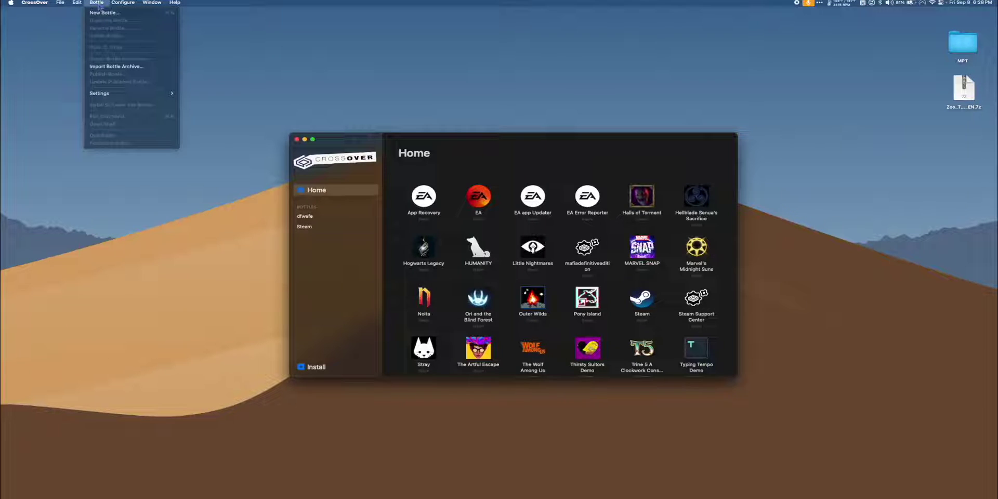
{"action": "left_click", "coordinate": [102, 16]}
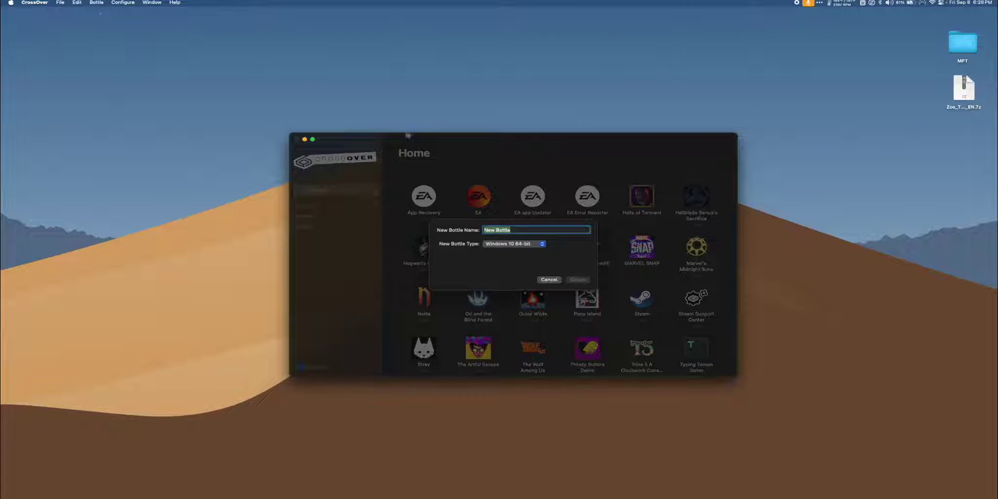
{"action": "type", "text": "Zoo"}
{"action": "type", "text": "_T"}
{"action": "type", "text": "ycoon 2"}
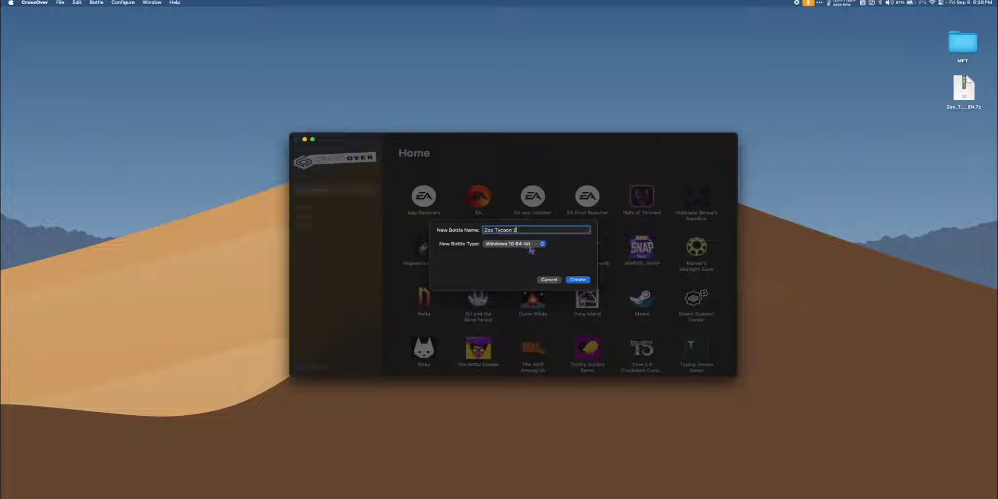
{"action": "left_click", "coordinate": [577, 280]}
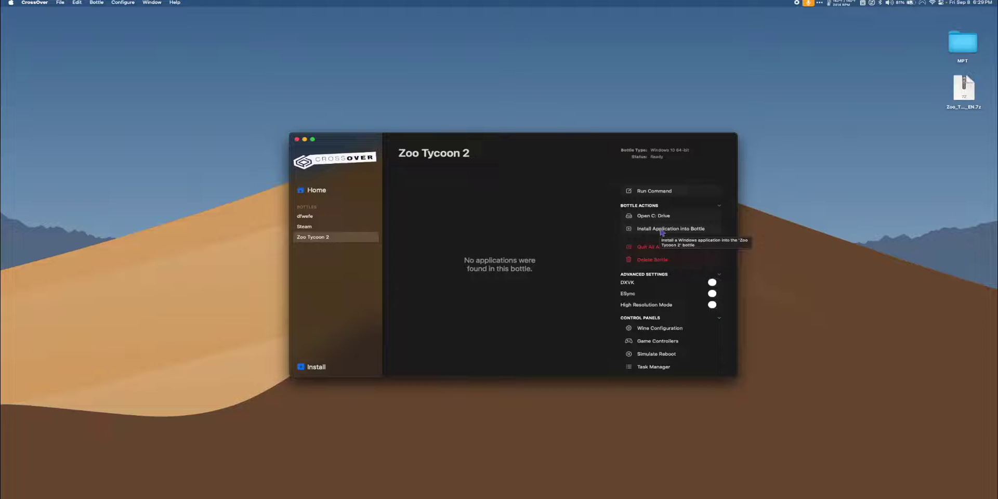
- Search the installable applications for "modern" and install DirectX for Modern Games into the Zoo Tycoon 2 bottle, accepting its licence agreements
{"action": "left_click", "coordinate": [659, 230]}
{"action": "type", "text": "modern"}
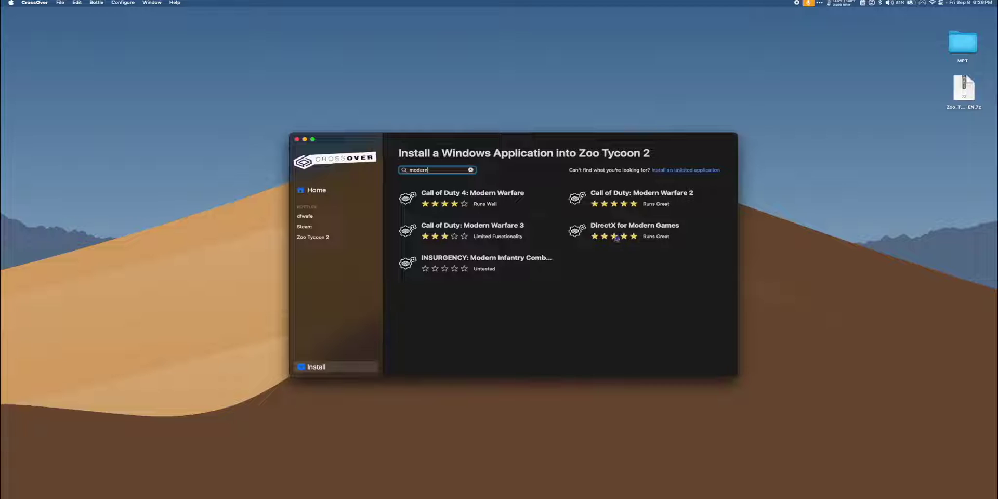
{"action": "left_click", "coordinate": [620, 232]}
{"action": "left_click", "coordinate": [687, 172]}
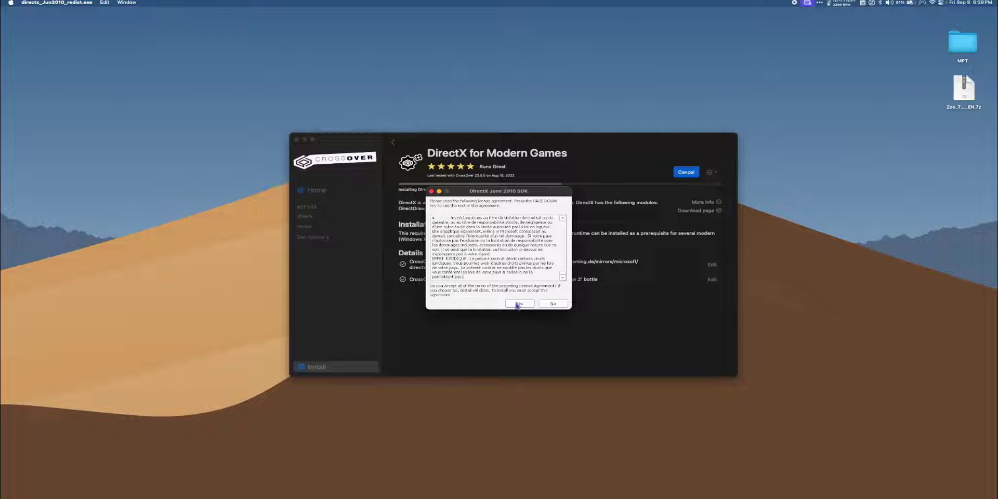
{"action": "left_click", "coordinate": [517, 304]}
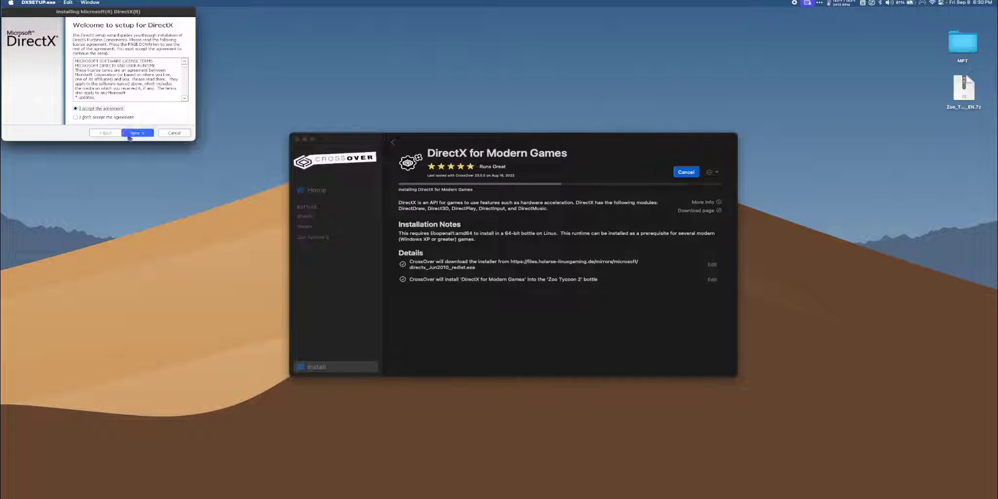
{"action": "left_click", "coordinate": [135, 133]}
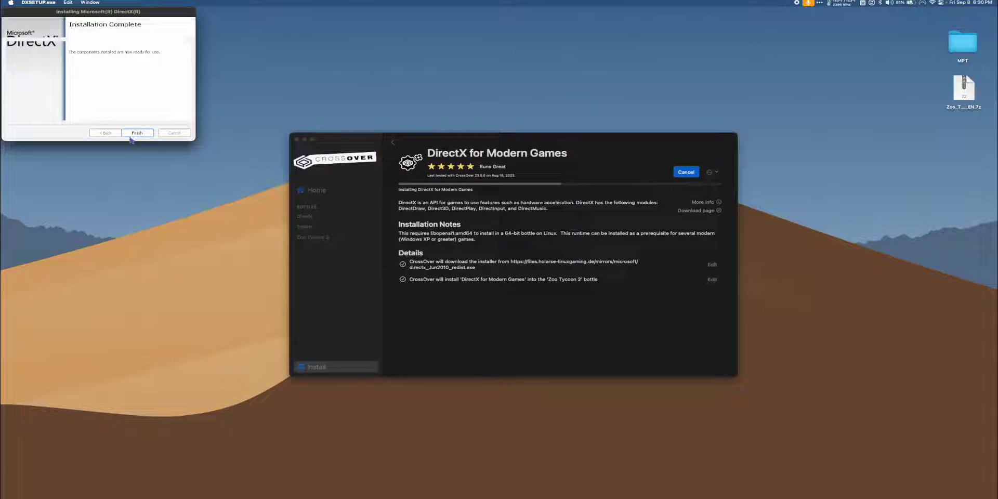
{"action": "left_click", "coordinate": [134, 133]}
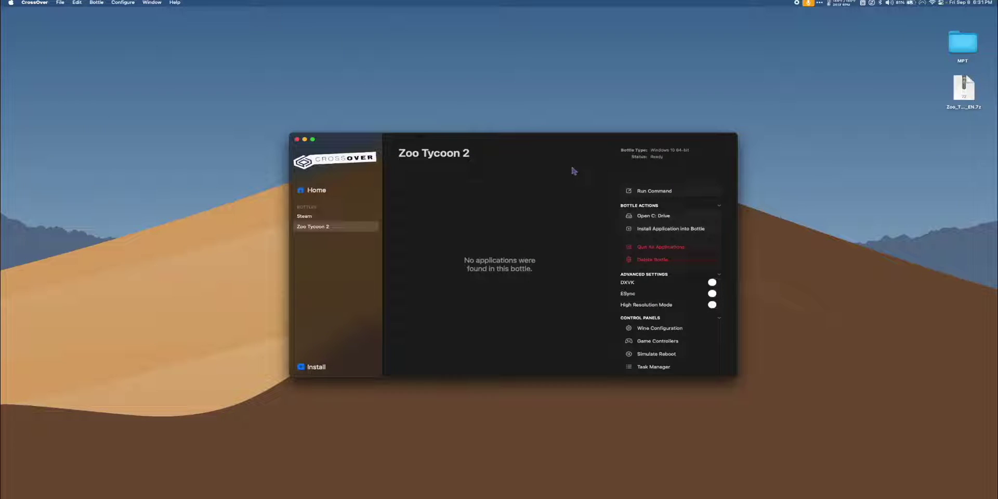
- Extract Zoo_Tycoon_2_Ultimate_Collection_Win_EN.7z on the desktop and browse to its Game Files folder for the Zoo Tycoon 2 bottle's Run Command
{"action": "double_click", "coordinate": [963, 89]}
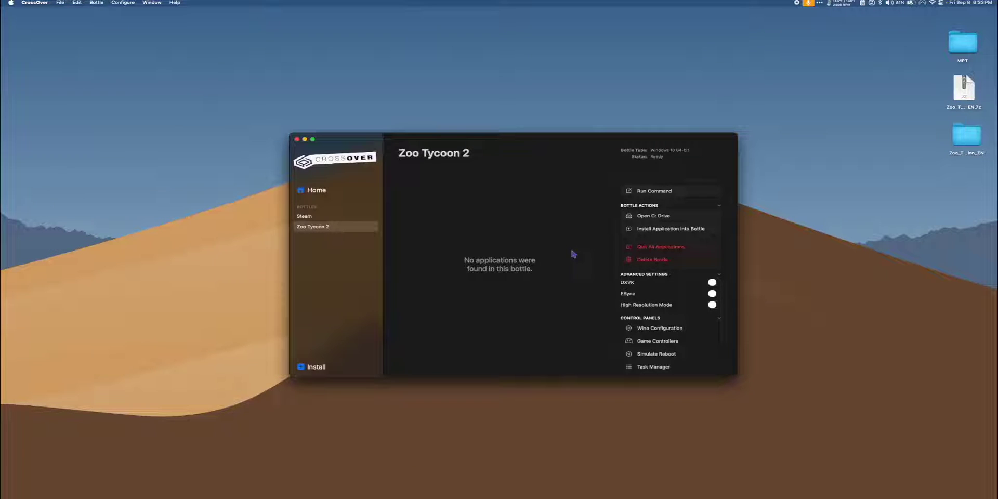
{"action": "left_click", "coordinate": [654, 190]}
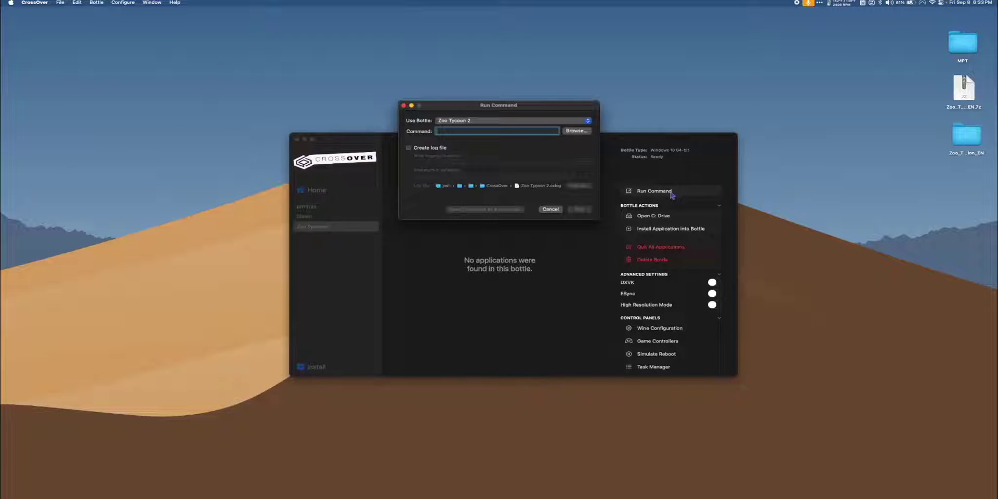
{"action": "left_click", "coordinate": [575, 130]}
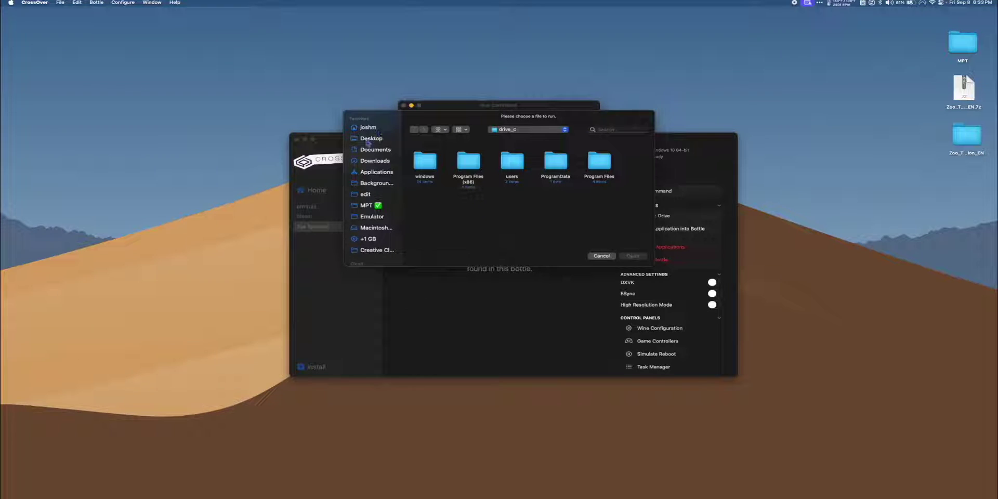
{"action": "left_click", "coordinate": [369, 138]}
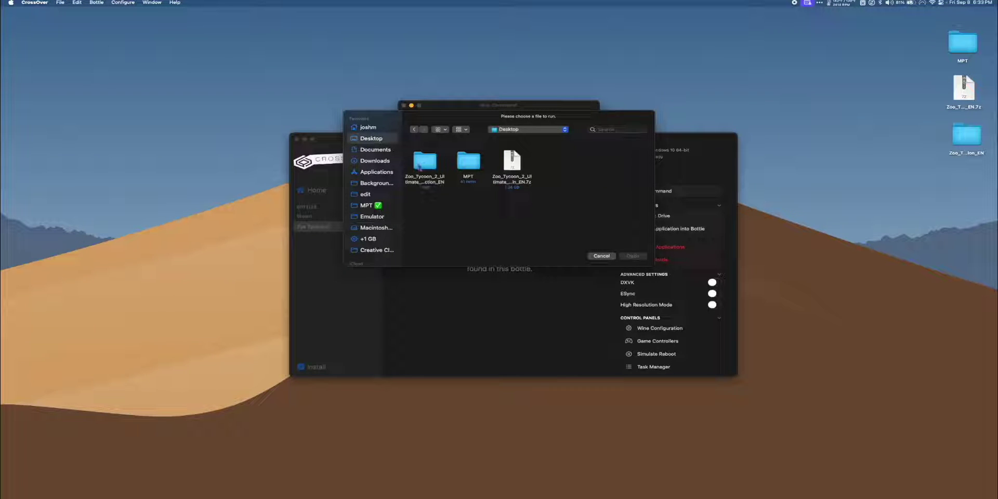
{"action": "double_click", "coordinate": [420, 166]}
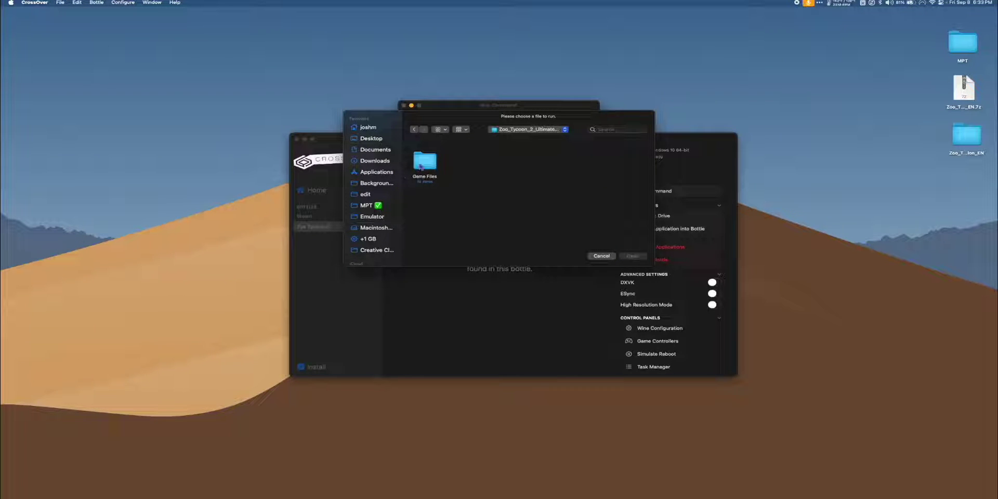
{"action": "double_click", "coordinate": [422, 165]}
- Choose zt.exe from Game Files as the command to run and save the command as a launcher
{"action": "scroll", "coordinate": [451, 187], "scroll_direction": "down", "scroll_amount": 2}
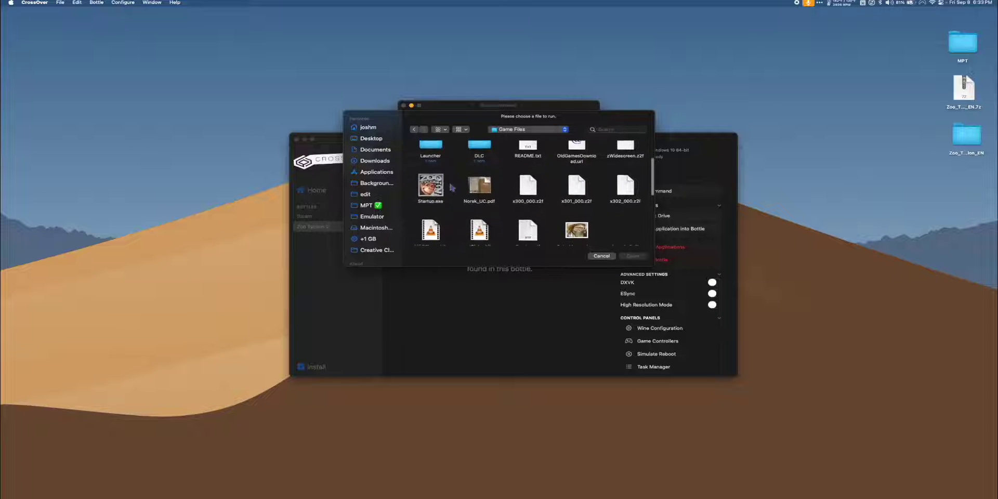
{"action": "scroll", "coordinate": [451, 188], "scroll_direction": "down", "scroll_amount": 5}
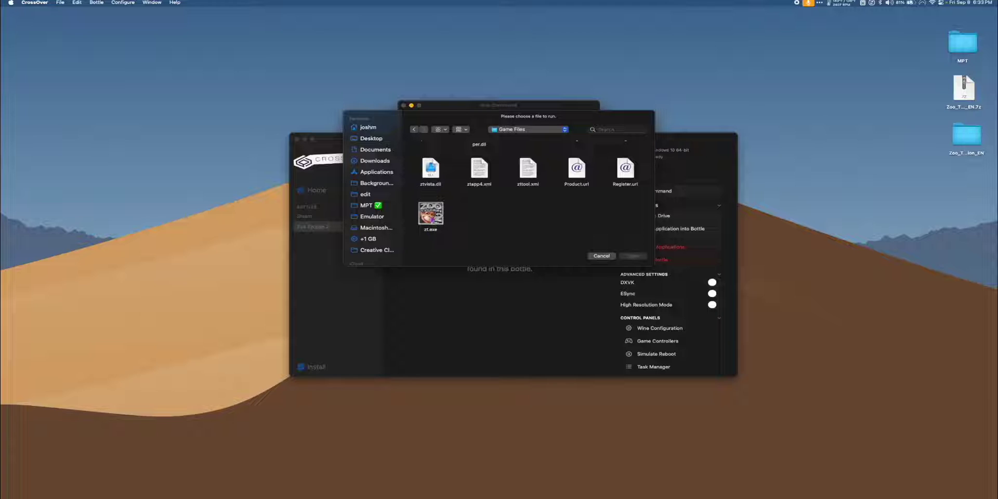
{"action": "left_click", "coordinate": [432, 218]}
{"action": "left_click", "coordinate": [633, 256]}
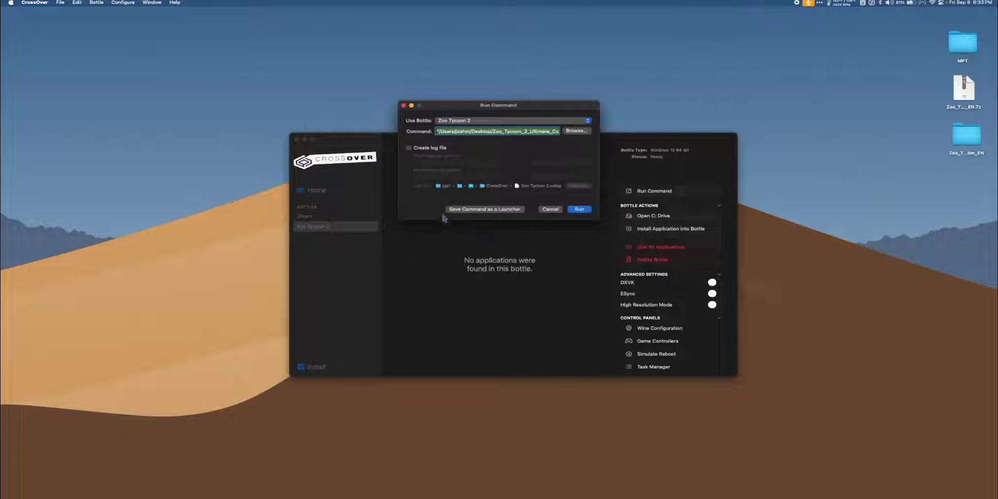
{"action": "left_click", "coordinate": [469, 210]}
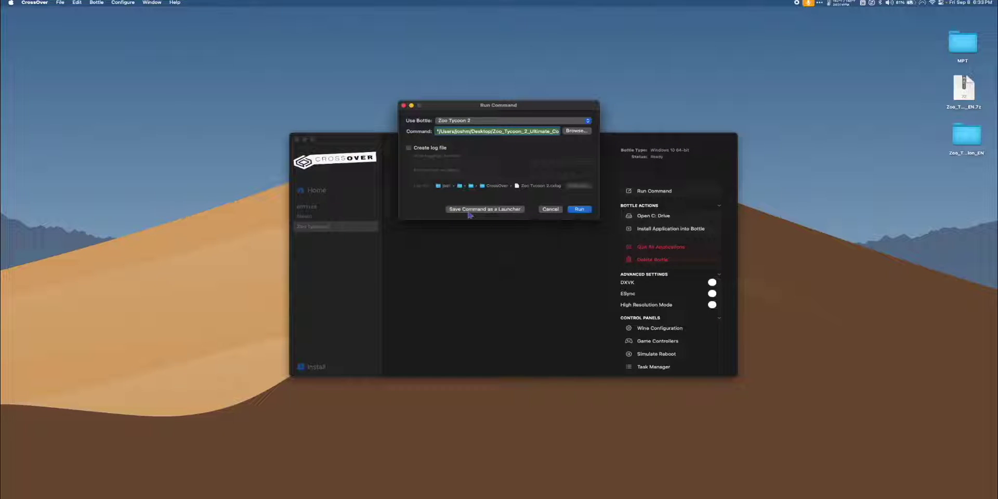